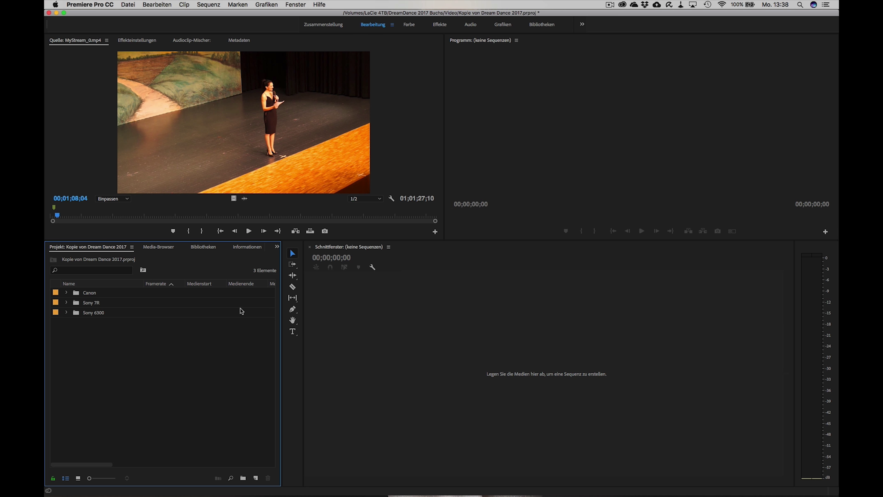
Browse the Canon, Sony 7R and Sony 6300 bins and pick the Teil1canon clip
{"action": "left_click", "coordinate": [67, 293]}
{"action": "left_click", "coordinate": [67, 293]}
{"action": "left_click", "coordinate": [67, 303]}
{"action": "left_click", "coordinate": [66, 343]}
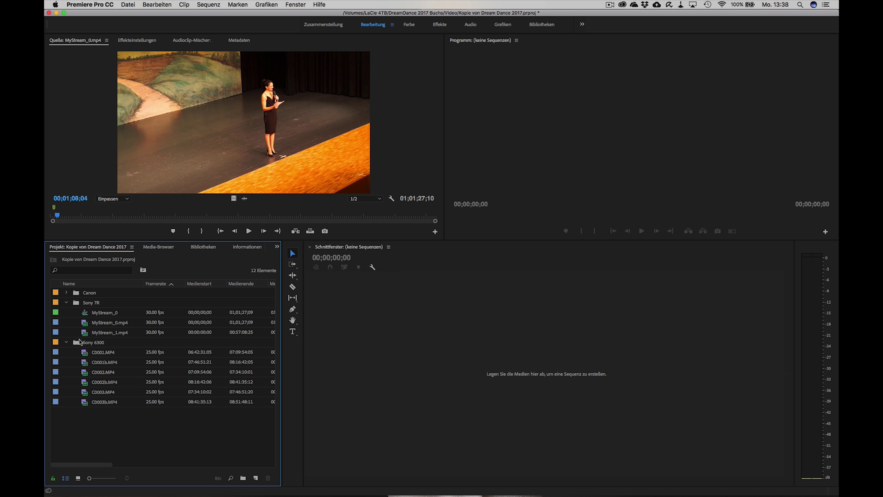
{"action": "left_click", "coordinate": [66, 342]}
{"action": "left_click", "coordinate": [67, 302]}
{"action": "left_click", "coordinate": [67, 292]}
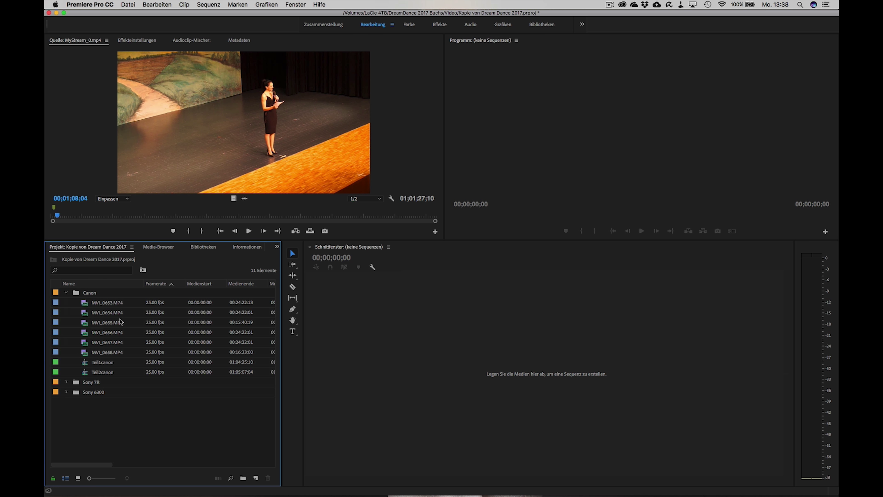
{"action": "left_click", "coordinate": [106, 363]}
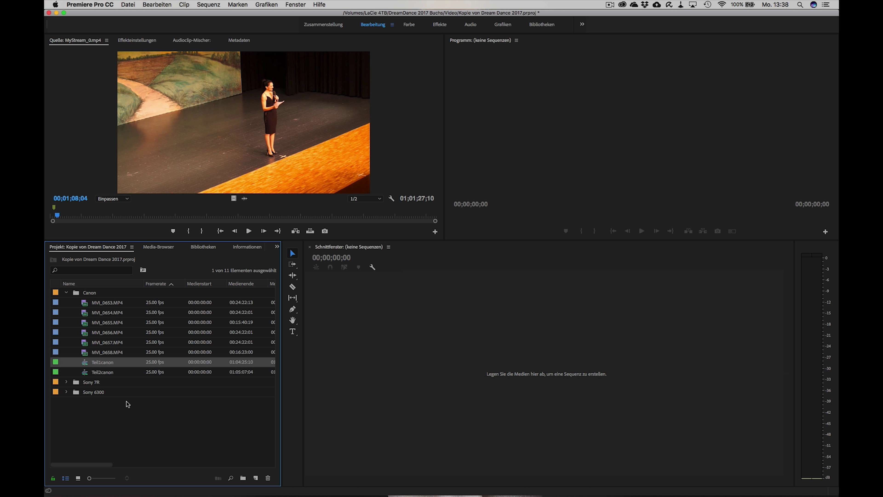
Recheck the Sony 7R and Sony 6300 bins, then leave only the Canon bin expanded
{"action": "left_click", "coordinate": [66, 293]}
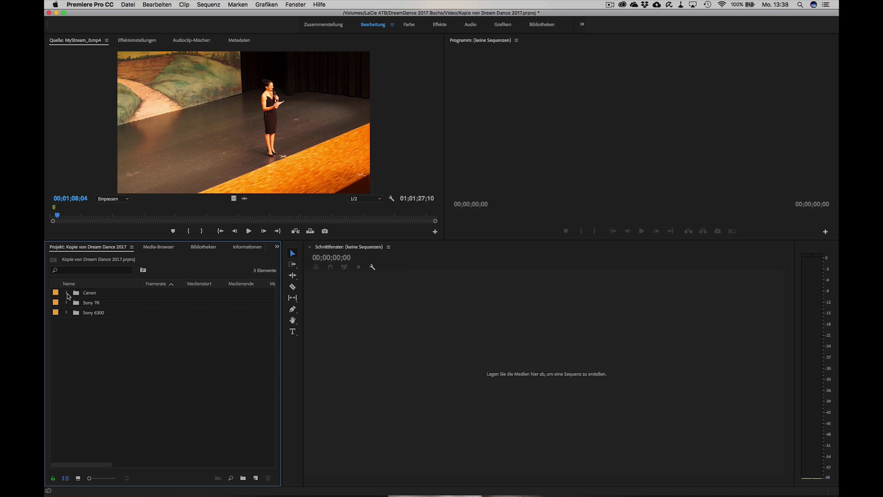
{"action": "left_click", "coordinate": [66, 294]}
{"action": "left_click", "coordinate": [66, 293]}
{"action": "left_click", "coordinate": [66, 302]}
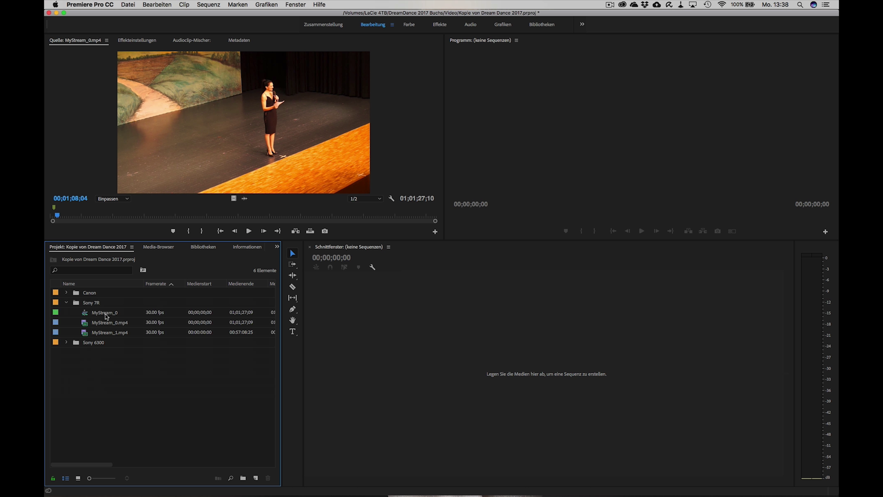
{"action": "left_click", "coordinate": [67, 303]}
{"action": "left_click", "coordinate": [66, 312]}
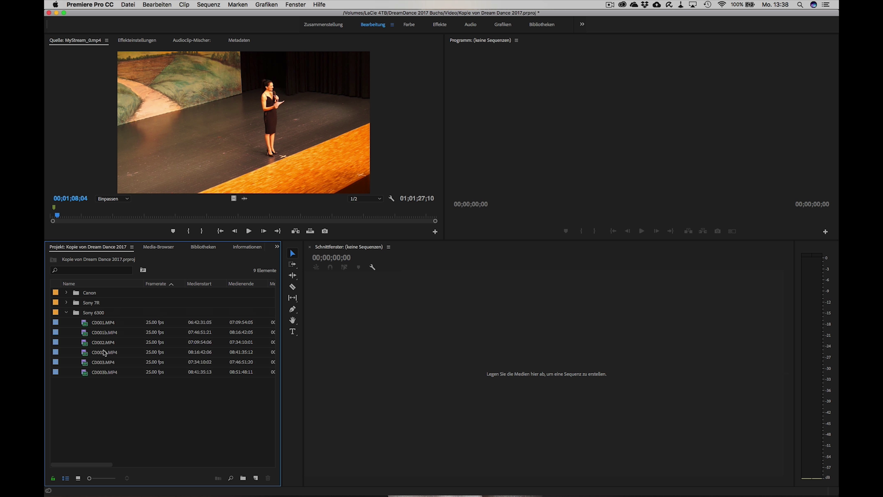
{"action": "left_click", "coordinate": [66, 313]}
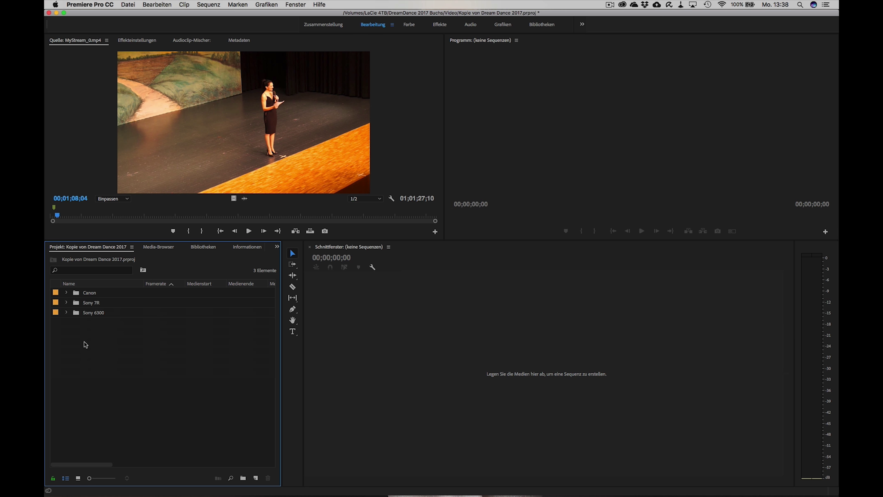
{"action": "left_click", "coordinate": [66, 293]}
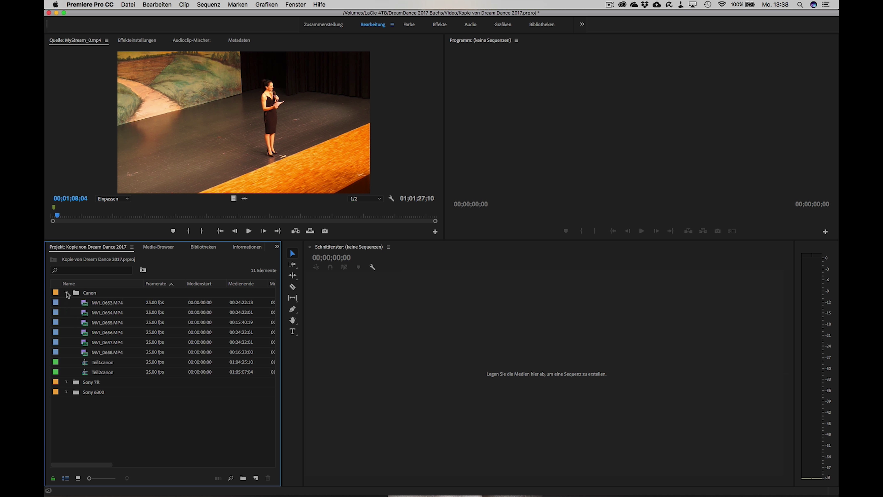
Select Teil1canon, MyStream_0, C0001.MP4, C0002.MP4 and C0003.MP4 together across the three bins
{"action": "left_click", "coordinate": [101, 363]}
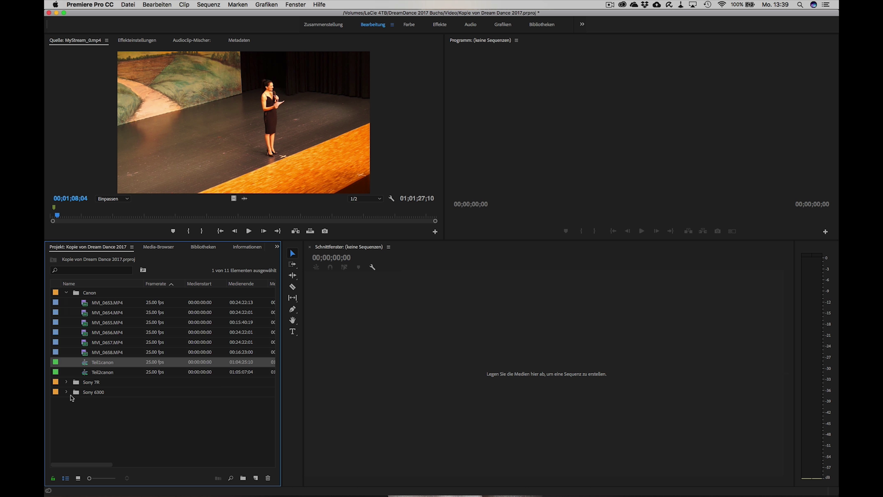
{"action": "left_click", "coordinate": [67, 382]}
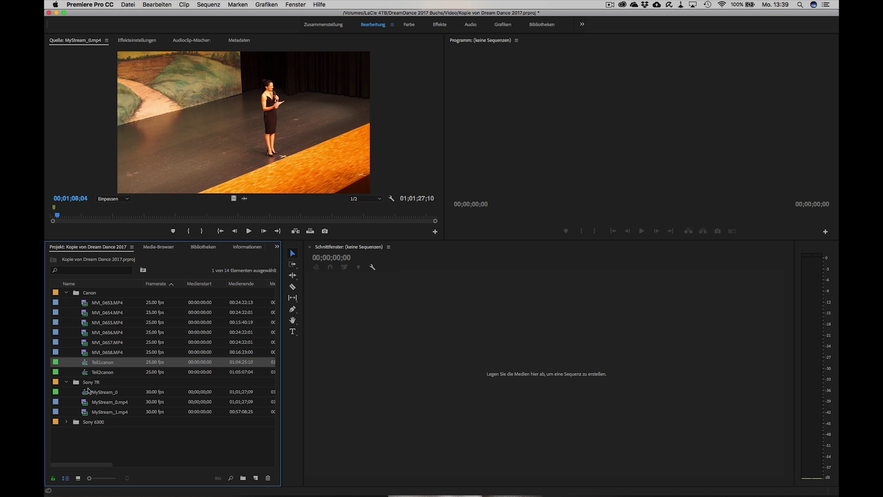
{"action": "left_click", "coordinate": [94, 392], "text": "super"}
{"action": "left_click", "coordinate": [66, 421]}
{"action": "left_click", "coordinate": [103, 432], "text": "super"}
{"action": "left_click", "coordinate": [111, 452], "text": "super"}
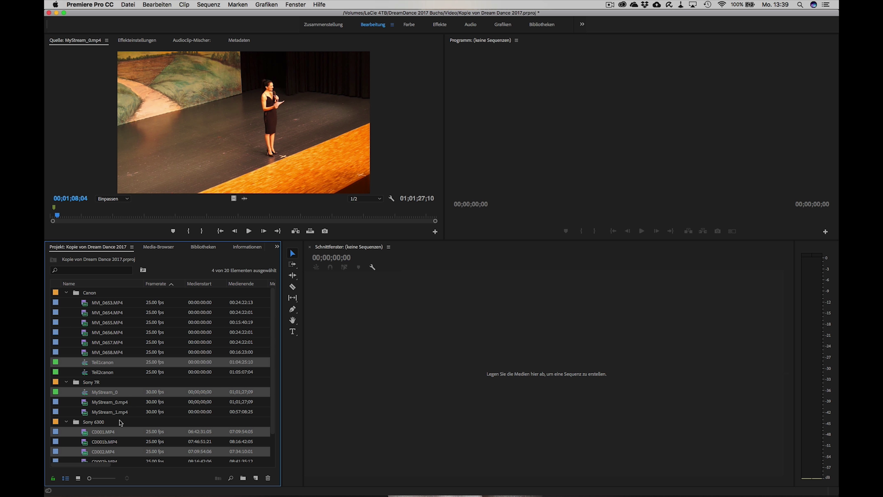
{"action": "scroll", "coordinate": [275, 381], "scroll_direction": "down", "scroll_amount": 3}
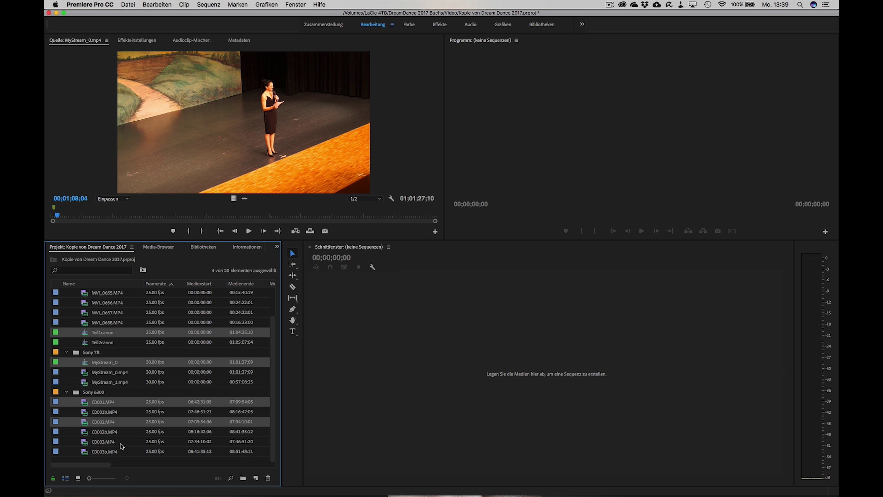
{"action": "left_click", "coordinate": [114, 447], "text": "super"}
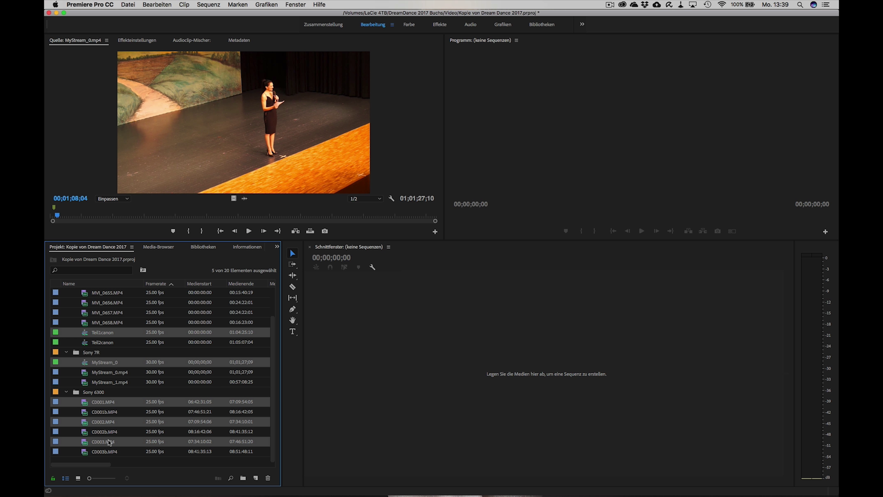
Start Clip > Multikamera-Quellsequenz erstellen and name the sequence 'Teil1 a Multikamera'
{"action": "left_click", "coordinate": [185, 4]}
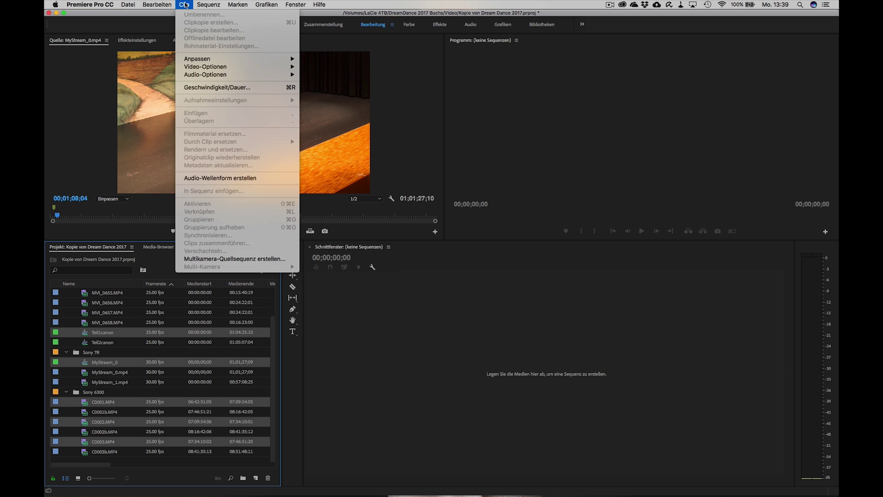
{"action": "left_click", "coordinate": [229, 259]}
{"action": "left_click", "coordinate": [441, 129]}
{"action": "type", "text": "eil1 a Multikamera"}
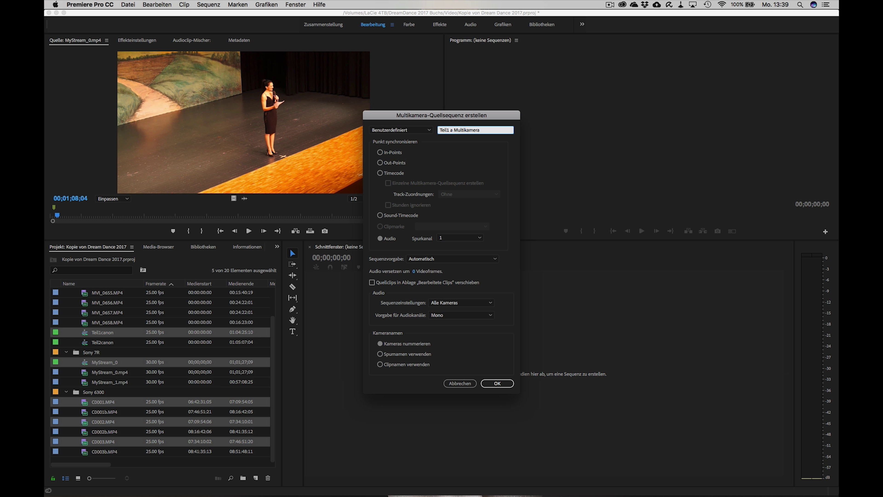
Set the audio channel preset to Automatisch and create the multicamera source sequence
{"action": "left_click", "coordinate": [452, 315]}
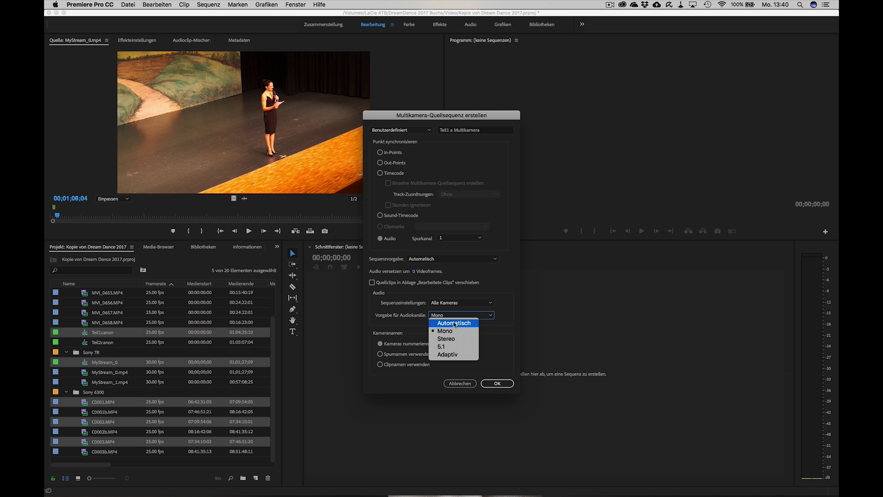
{"action": "key", "text": "Return"}
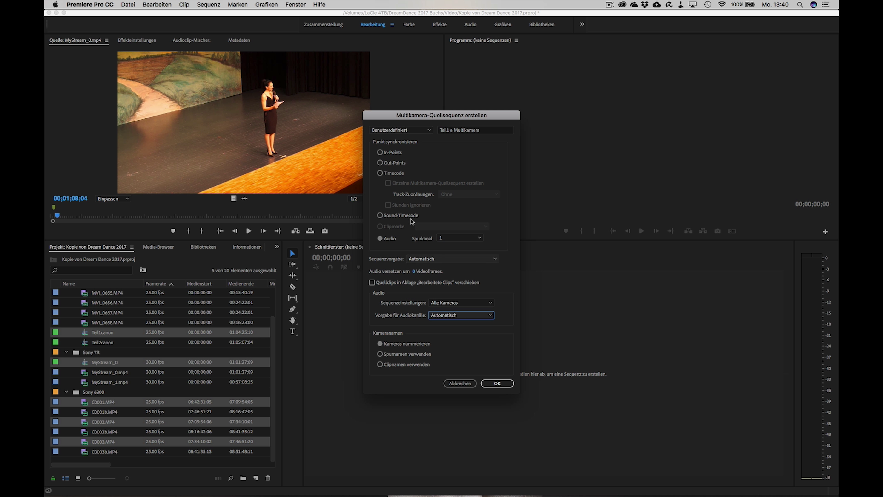
{"action": "left_click", "coordinate": [499, 383]}
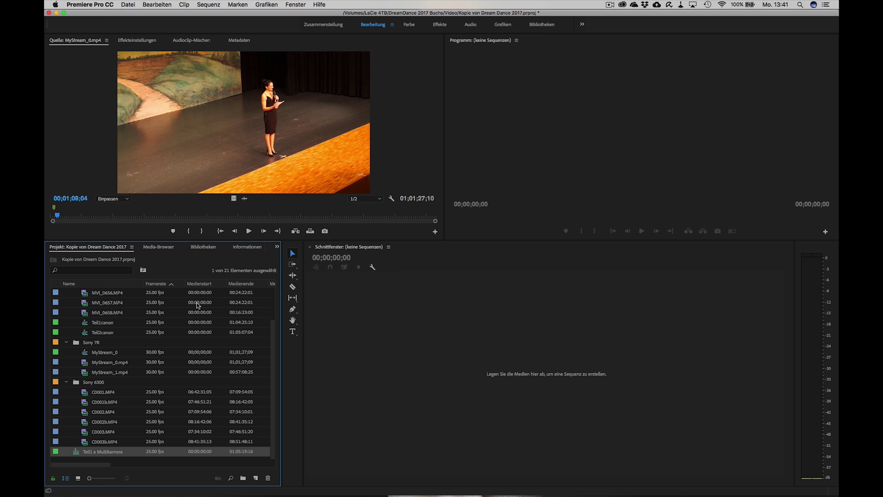
Collapse the three camera bins and make a new sequence from Teil1 a Multikamera
{"action": "left_click", "coordinate": [66, 382]}
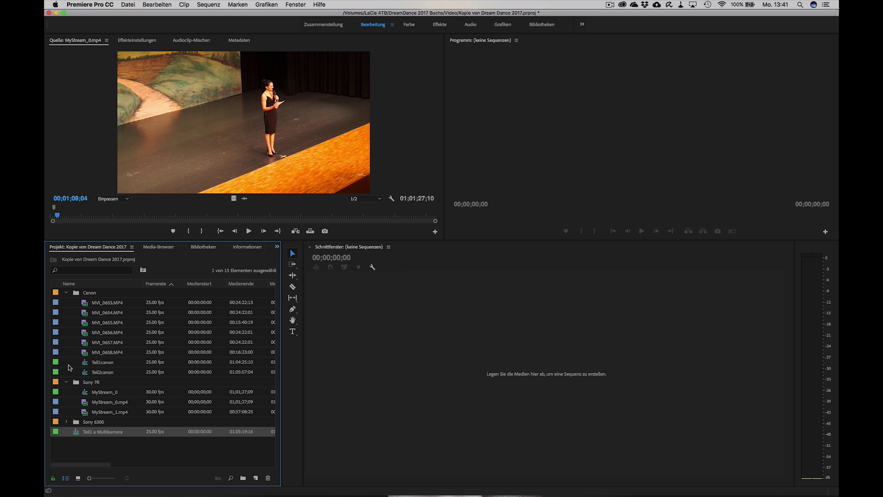
{"action": "left_click", "coordinate": [67, 383]}
{"action": "left_click", "coordinate": [66, 292]}
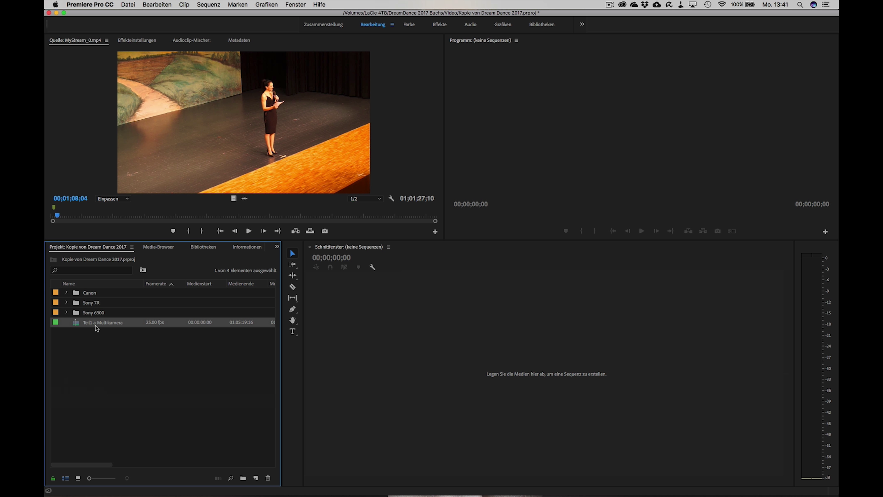
{"action": "right_click", "coordinate": [98, 324]}
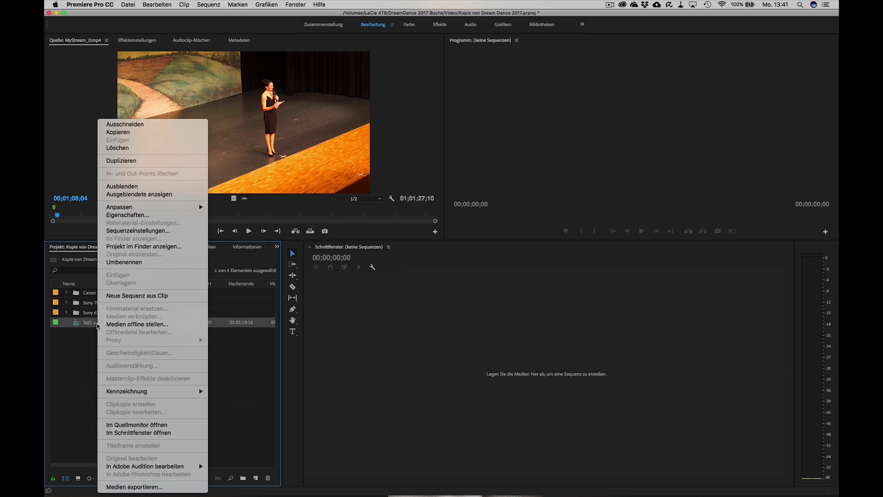
{"action": "left_click", "coordinate": [137, 295]}
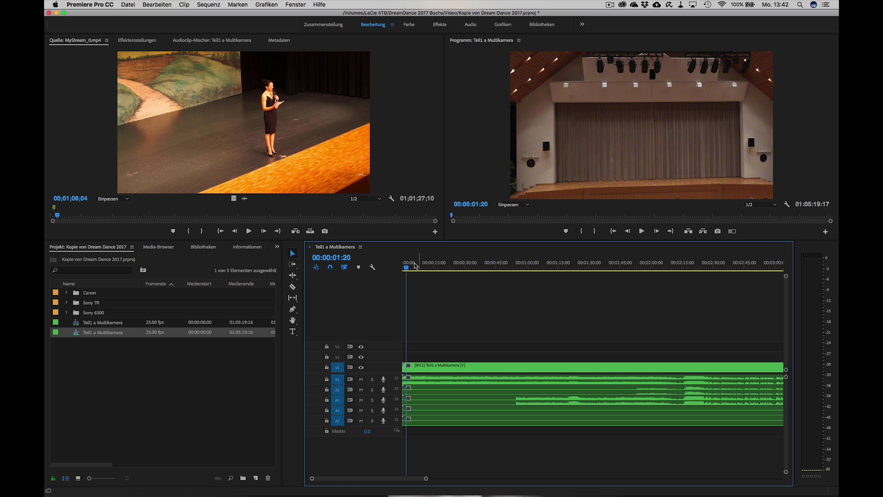
Zoom the timeline out and mute audio tracks A1, A2, A5 and A4
{"action": "left_click_drag", "start_coordinate": [425, 479], "coordinate": [554, 478]}
{"action": "left_click", "coordinate": [423, 268]}
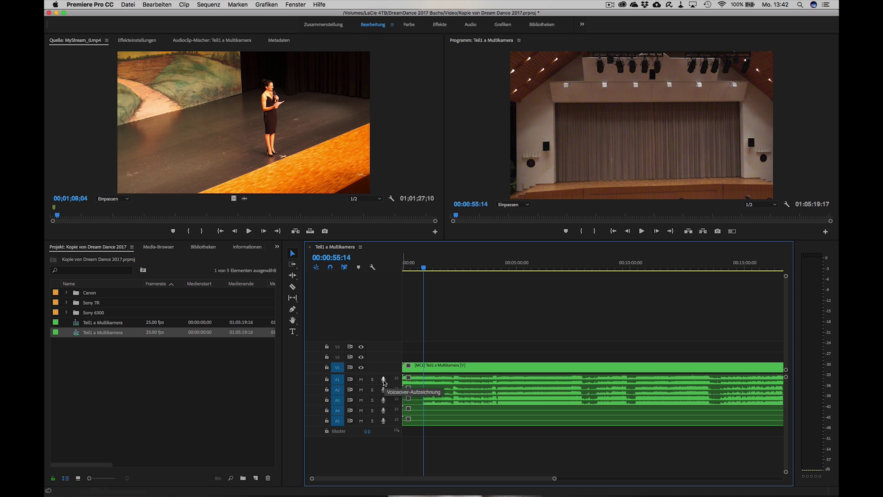
{"action": "left_click", "coordinate": [361, 379]}
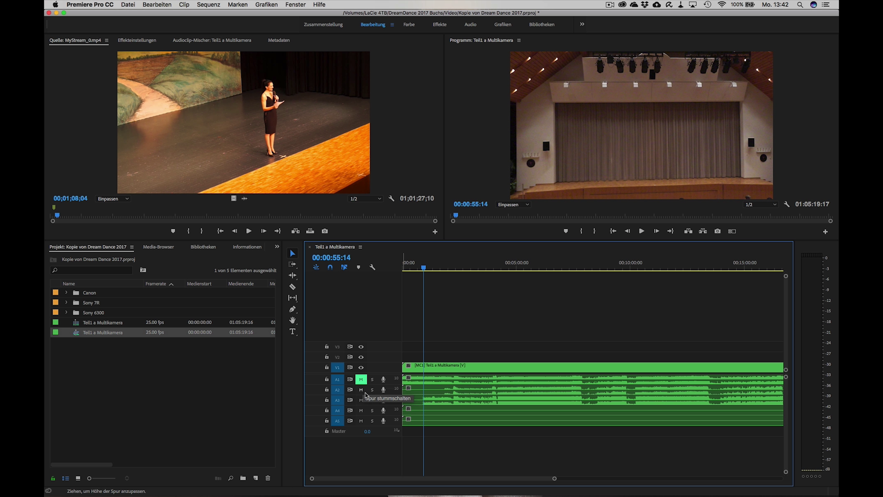
{"action": "left_click", "coordinate": [361, 390]}
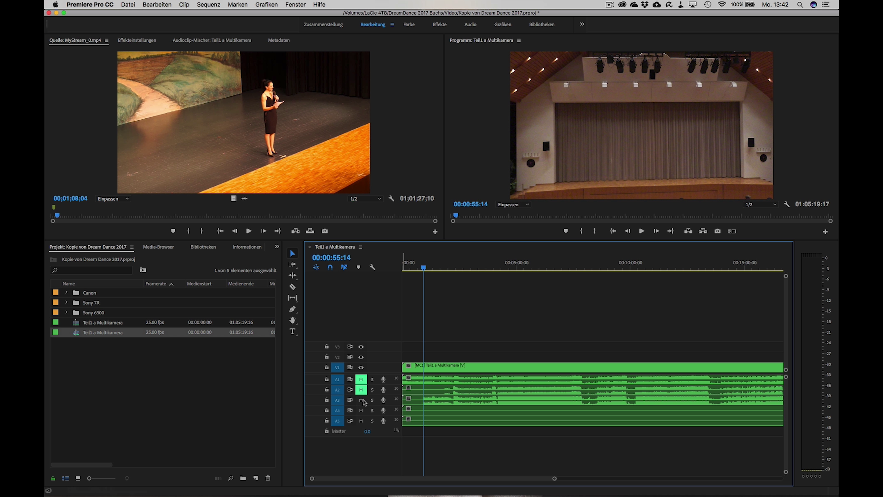
{"action": "left_click", "coordinate": [360, 421]}
{"action": "left_click", "coordinate": [361, 410]}
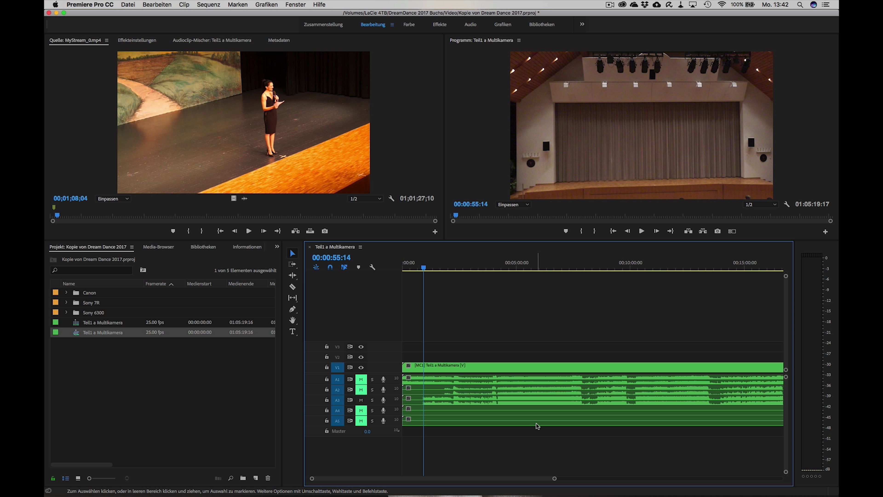
{"action": "left_click_drag", "start_coordinate": [424, 268], "coordinate": [423, 268]}
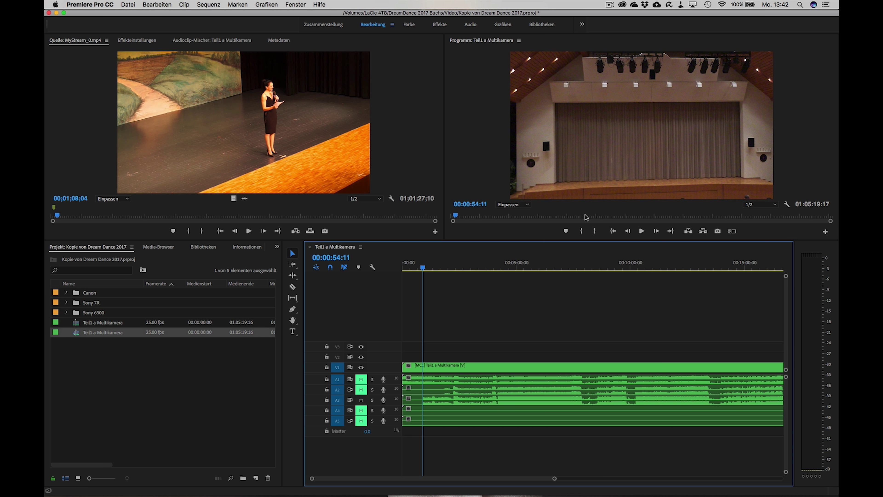
Switch the Program monitor to multicam view and close the Button Editor without changes
{"action": "left_click", "coordinate": [732, 232]}
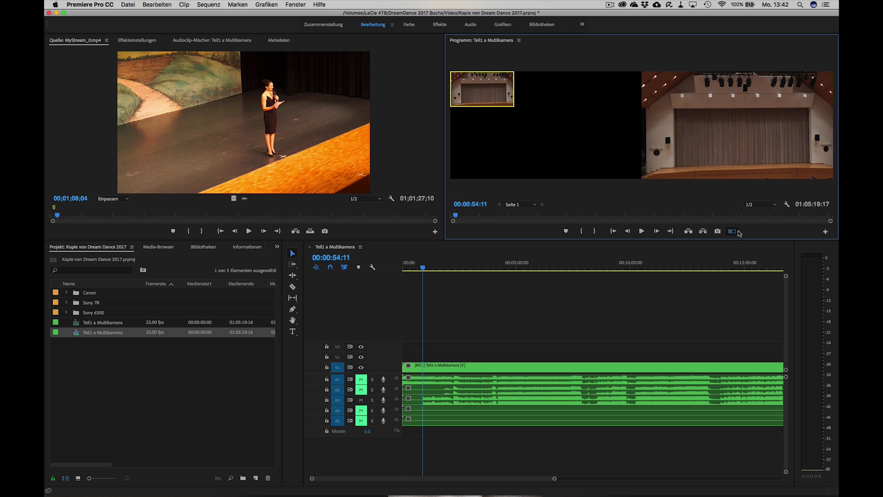
{"action": "left_click", "coordinate": [826, 232]}
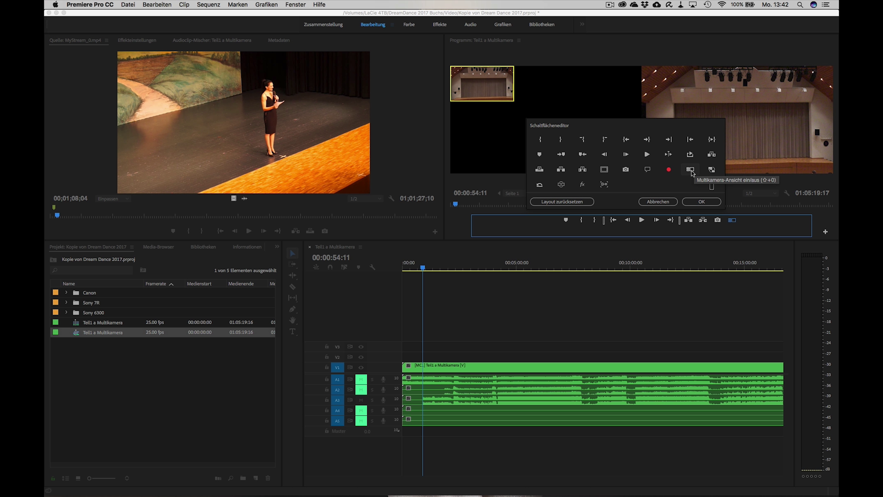
{"action": "left_click_drag", "start_coordinate": [692, 172], "coordinate": [692, 172]}
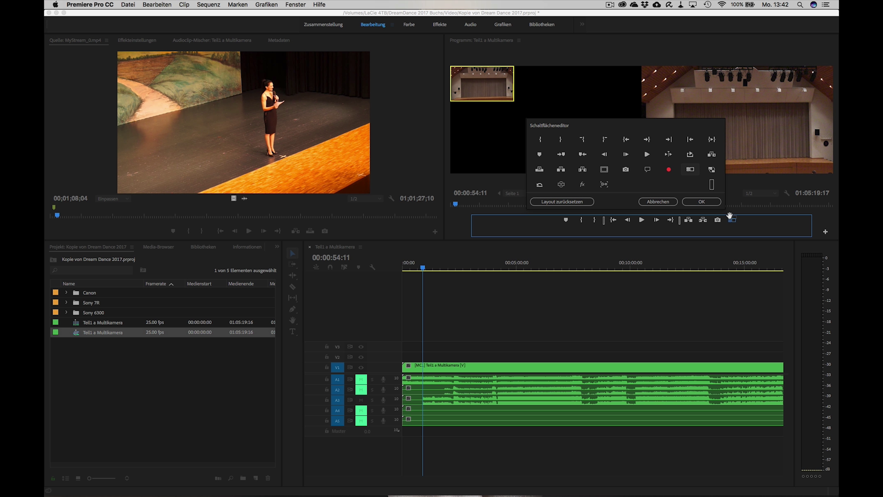
{"action": "left_click_drag", "start_coordinate": [693, 174], "coordinate": [691, 180]}
{"action": "left_click", "coordinate": [662, 202]}
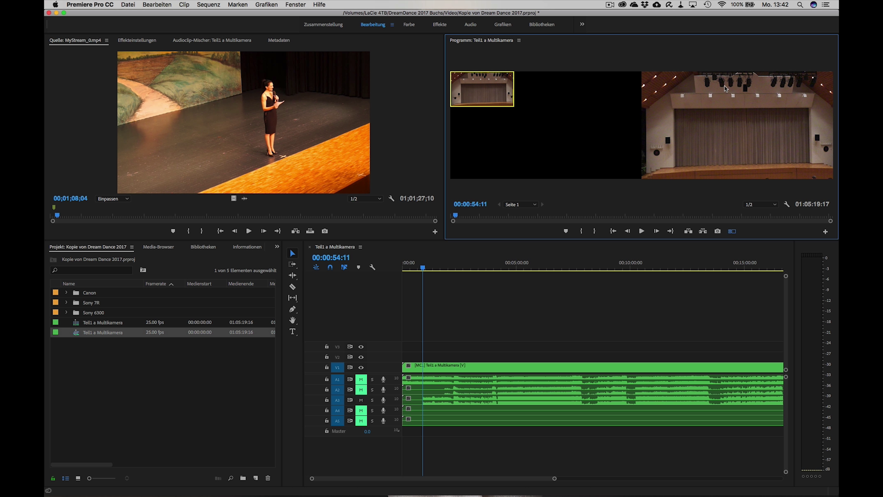
{"action": "left_click", "coordinate": [424, 268]}
Split the multicam clip with the Razor tool where the second angle begins, around 00:01:55
{"action": "left_click_drag", "start_coordinate": [424, 270], "coordinate": [445, 274]}
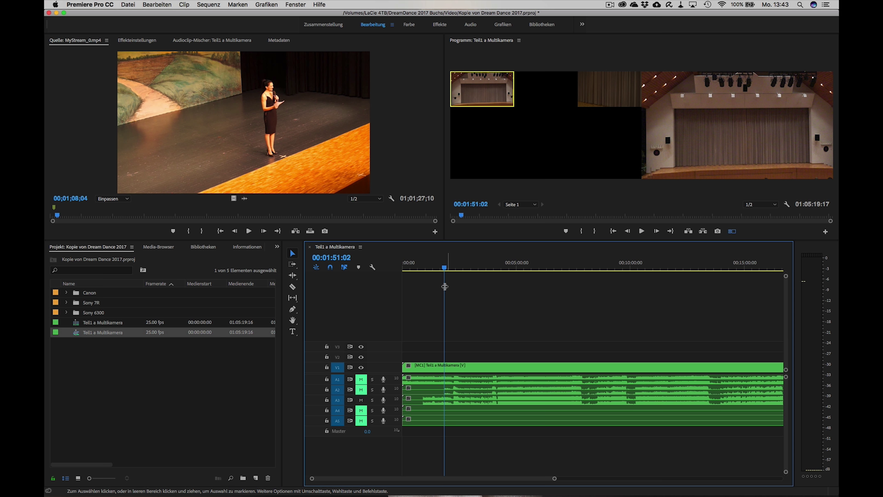
{"action": "left_click", "coordinate": [446, 270]}
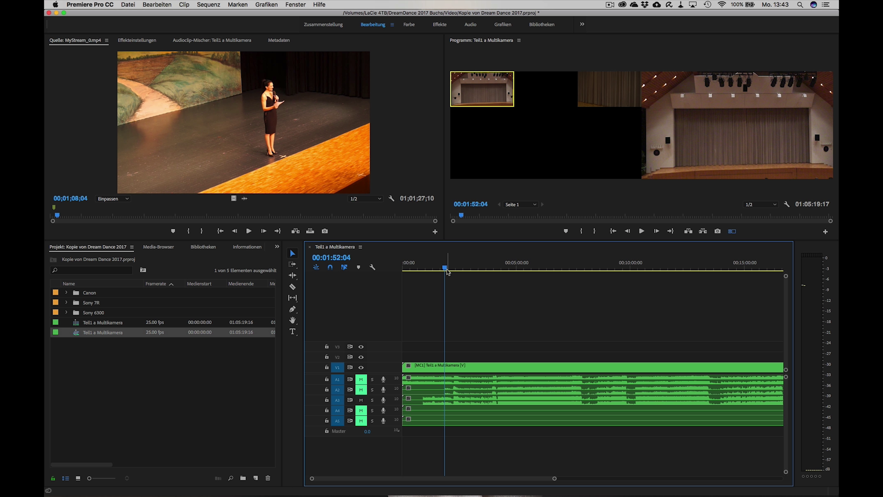
{"action": "left_click", "coordinate": [447, 271]}
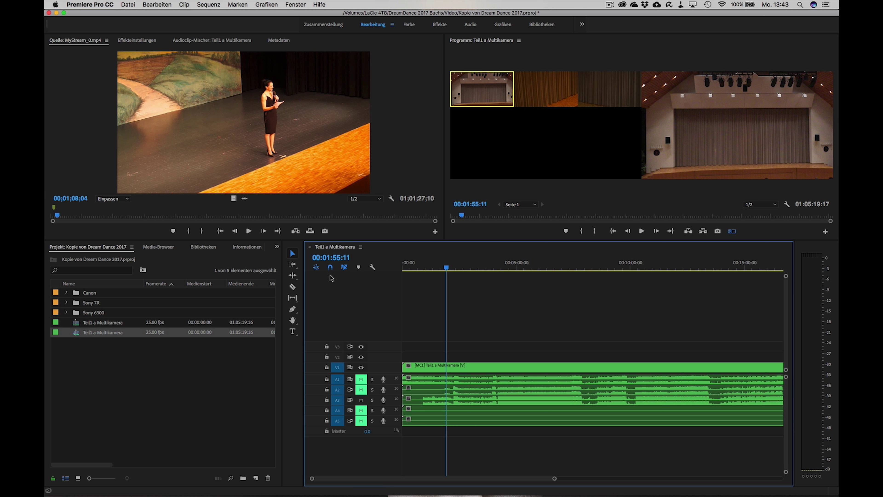
{"action": "left_click", "coordinate": [292, 286]}
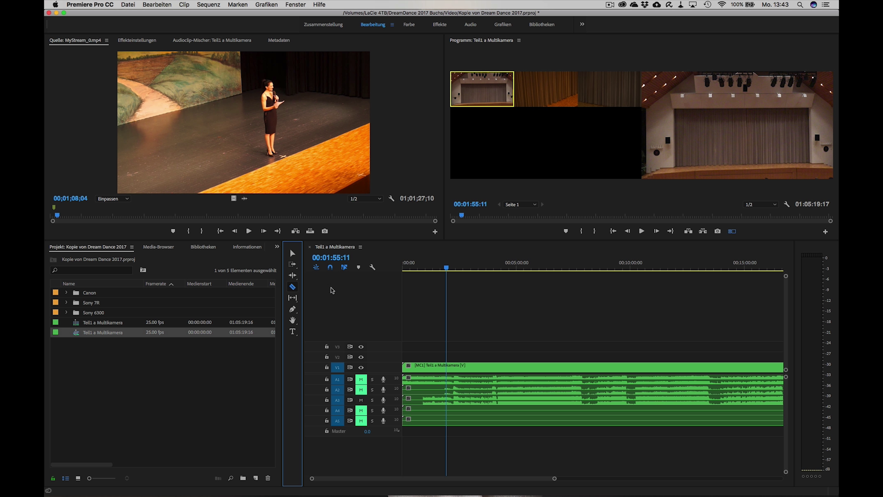
{"action": "left_click", "coordinate": [447, 366]}
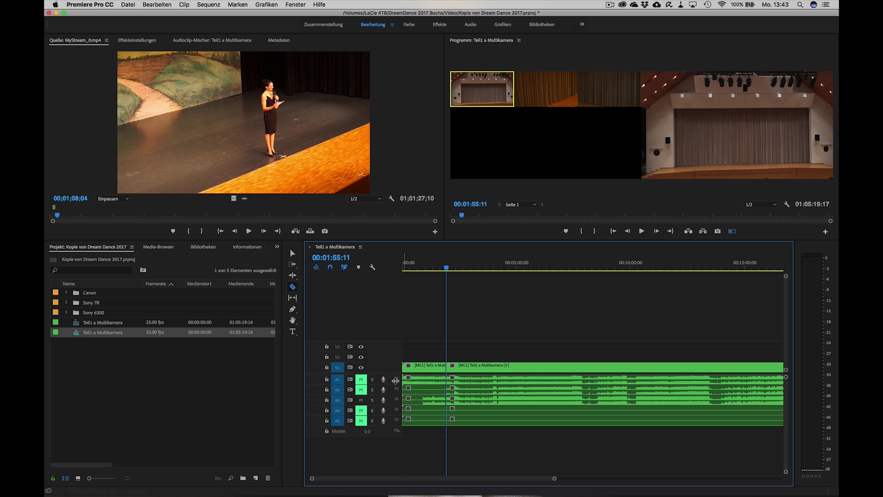
Ripple-delete the opening part before the cut so the sequence starts there
{"action": "left_click", "coordinate": [293, 253]}
{"action": "left_click_drag", "start_coordinate": [410, 344], "coordinate": [436, 434]}
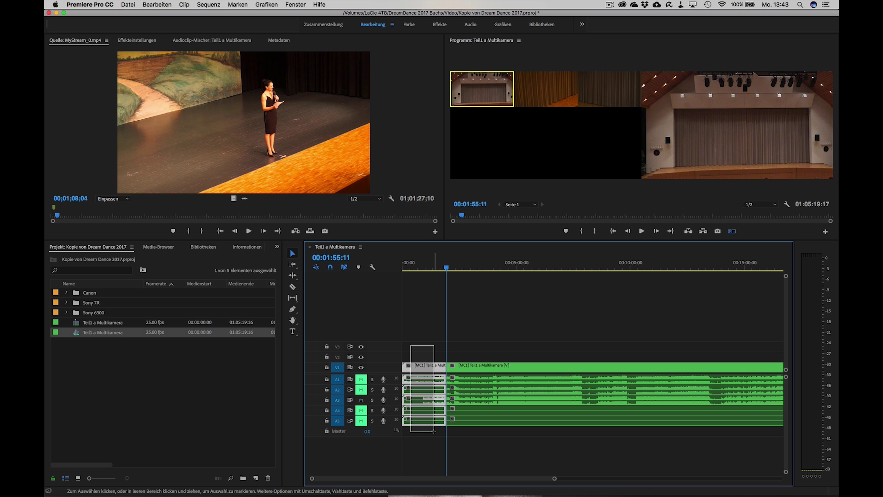
{"action": "right_click", "coordinate": [423, 394]}
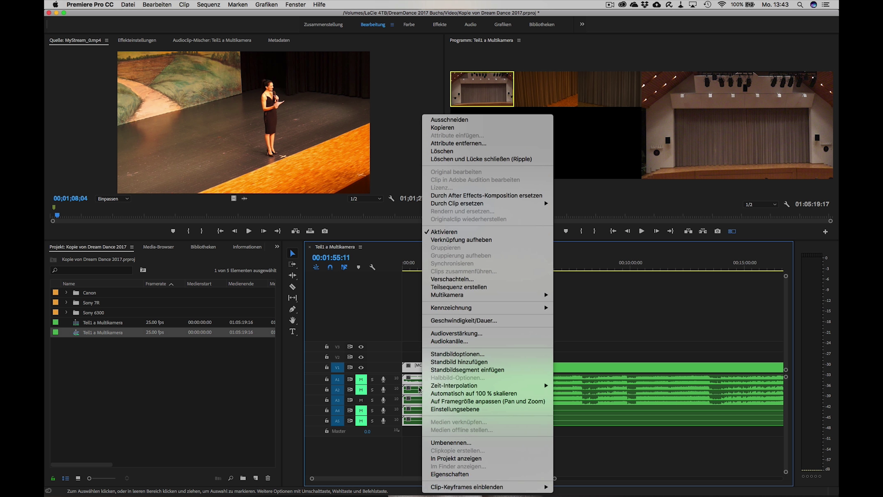
{"action": "left_click", "coordinate": [454, 160]}
{"action": "left_click_drag", "start_coordinate": [447, 268], "coordinate": [404, 269]}
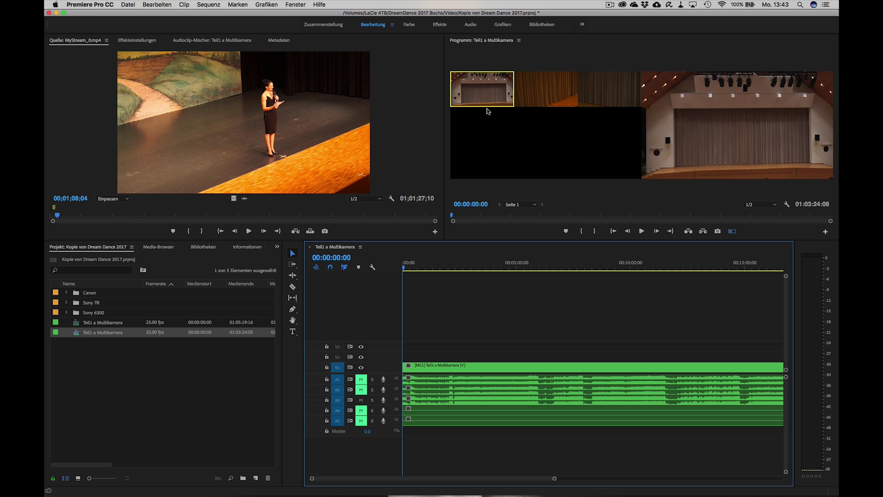
Preview playback, mute audio track A3, and cut live to camera 1
{"action": "key", "text": "space"}
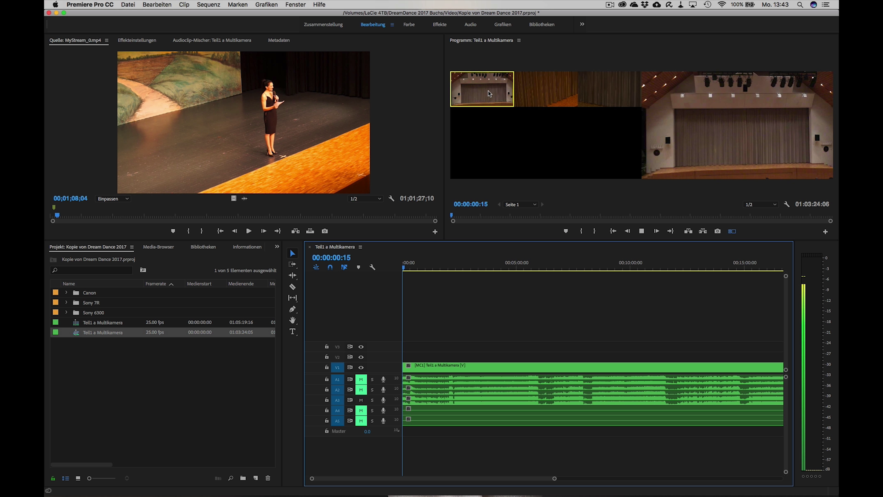
{"action": "key", "text": "space"}
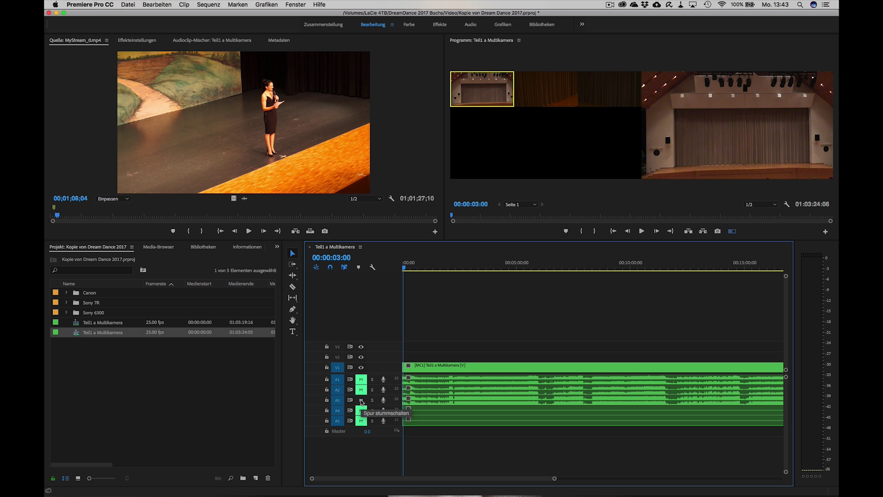
{"action": "left_click", "coordinate": [361, 400]}
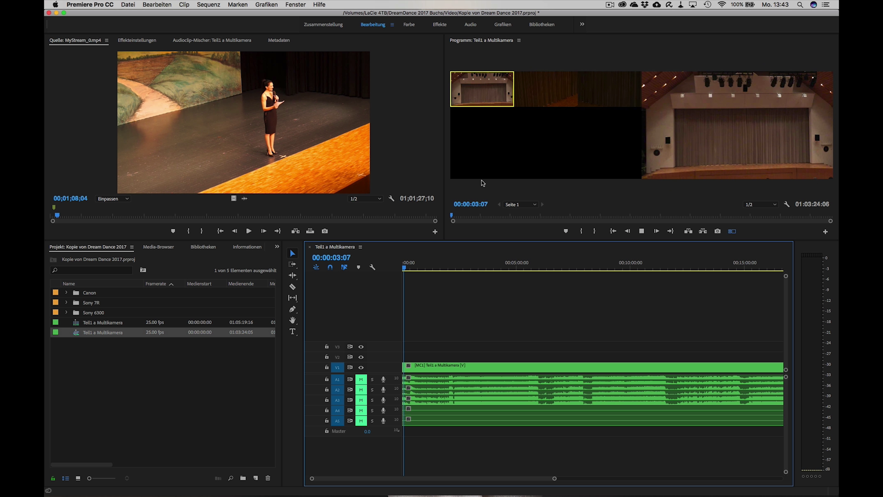
{"action": "left_click", "coordinate": [481, 88]}
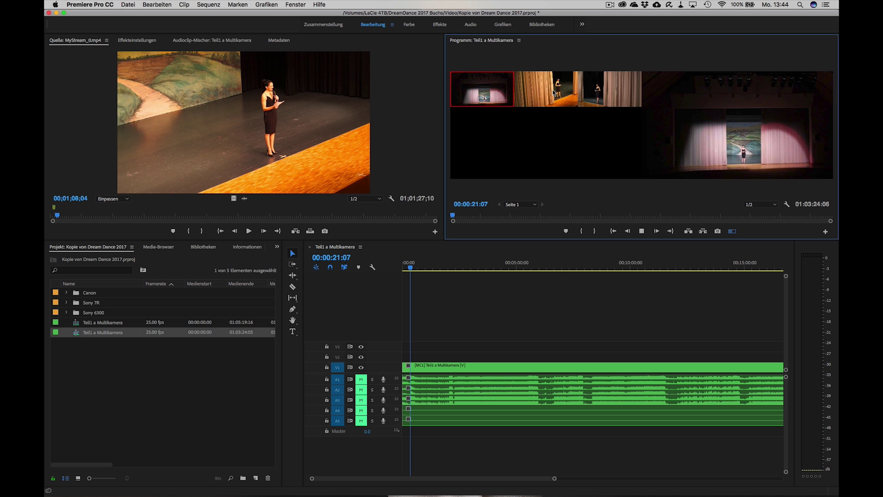
Switch live to camera 3, stop playback to commit the cuts, and return near the start
{"action": "key", "text": "4"}
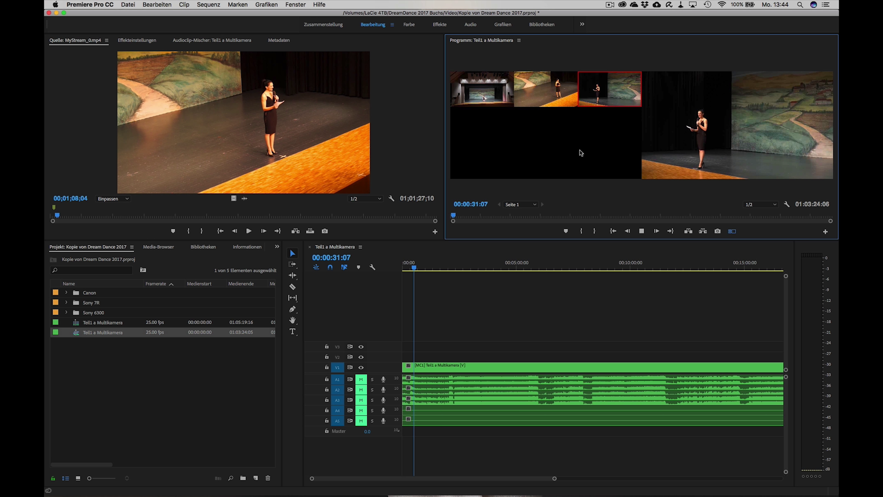
{"action": "key", "text": "space"}
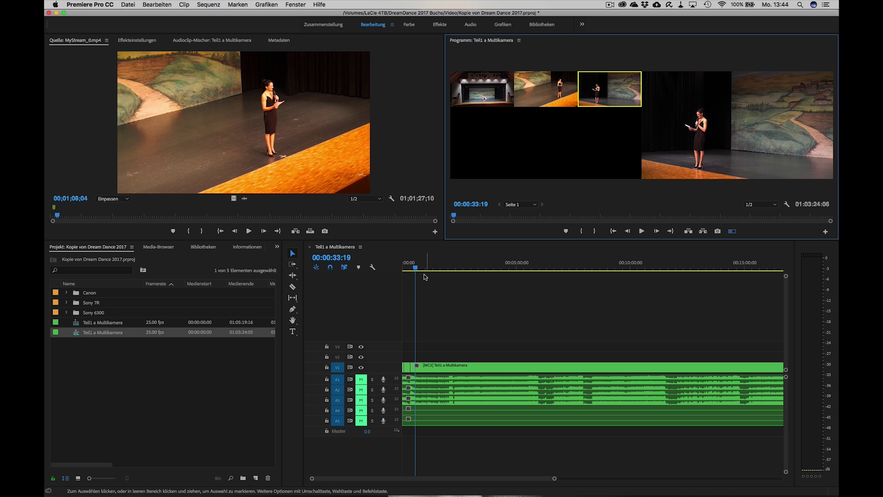
{"action": "left_click", "coordinate": [402, 272]}
{"action": "mouse_move", "coordinate": [404, 274]}
{"action": "left_mouse_down"}
{"action": "mouse_move", "coordinate": [417, 275]}
{"action": "mouse_move", "coordinate": [402, 273]}
{"action": "left_mouse_up"}
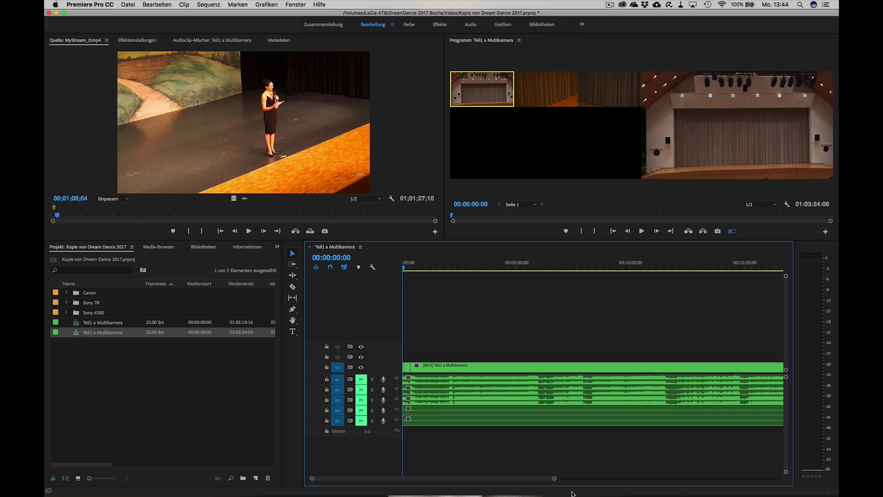
Zoom into the start of the timeline to reveal the [MC1] and [MC3] segments
{"action": "left_click_drag", "start_coordinate": [554, 478], "coordinate": [472, 480]}
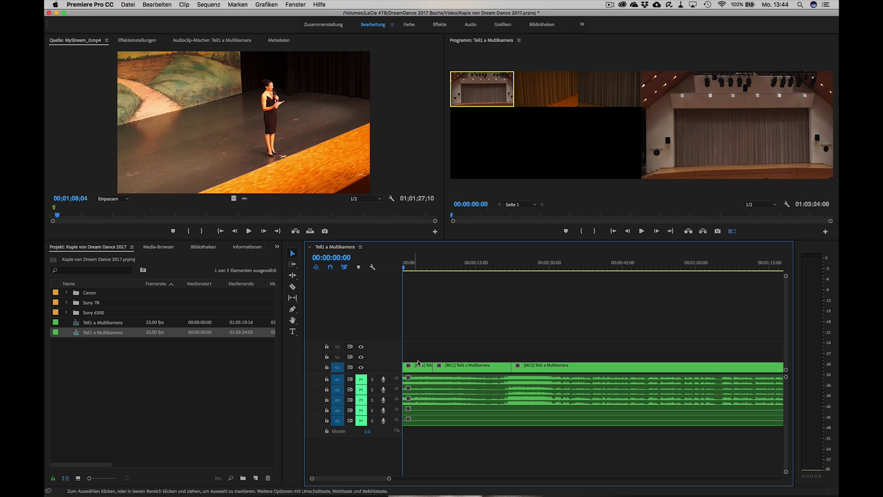